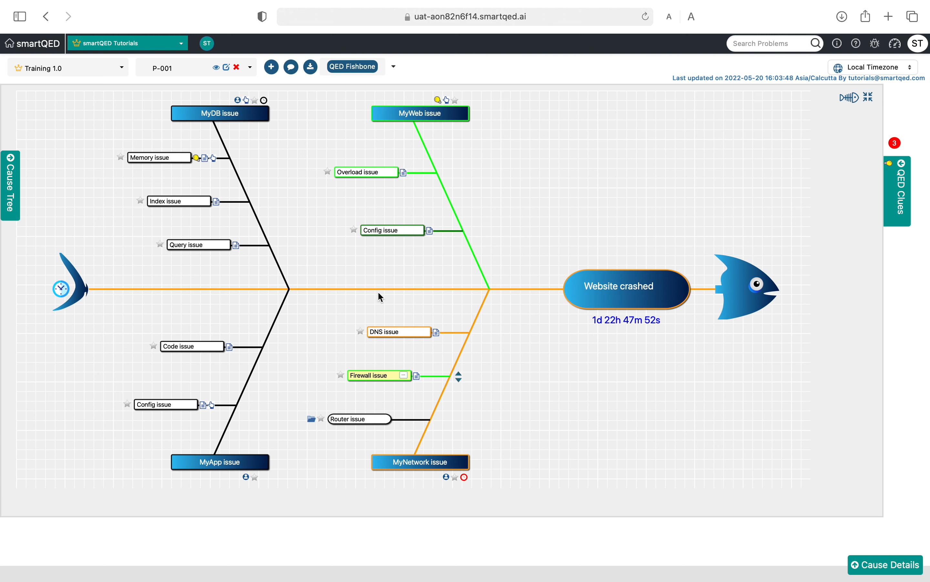
Step: Review the status summary of the Overload issue and open the sub-cause fishbone of the Router issue
{"action": "mouse_move", "coordinate": [400, 336]}
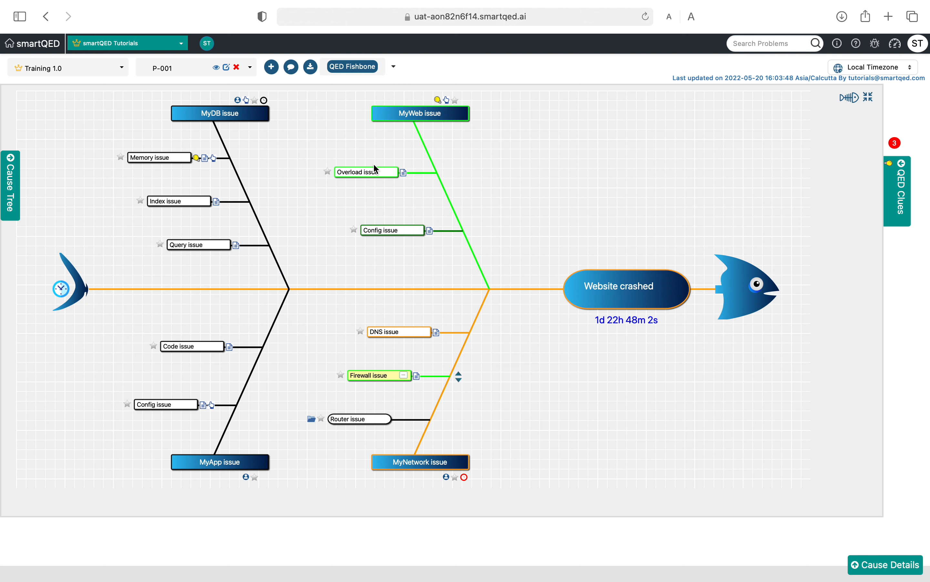
{"action": "mouse_move", "coordinate": [378, 172]}
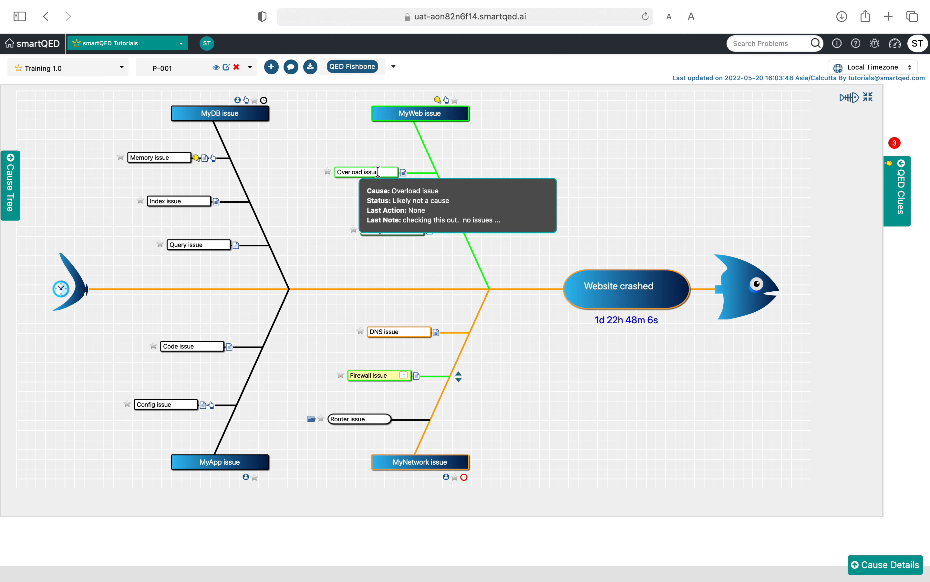
{"action": "mouse_move", "coordinate": [384, 230]}
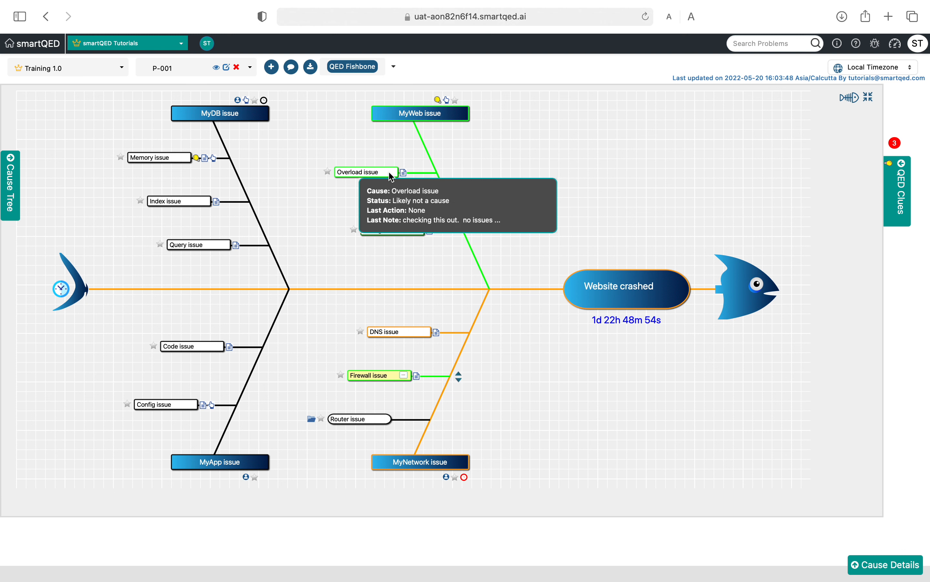
{"action": "mouse_move", "coordinate": [418, 336]}
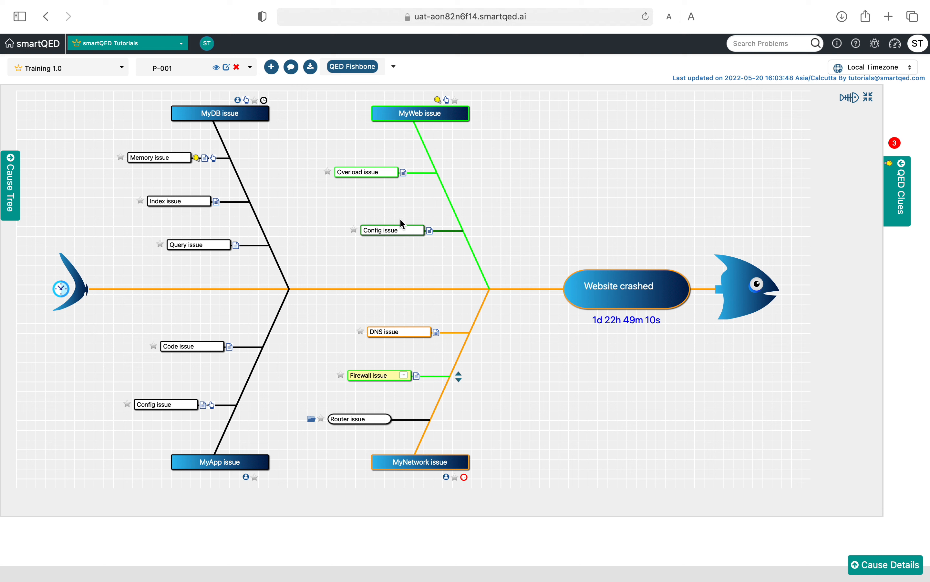
{"action": "mouse_move", "coordinate": [403, 232]}
{"action": "left_click", "coordinate": [312, 419]}
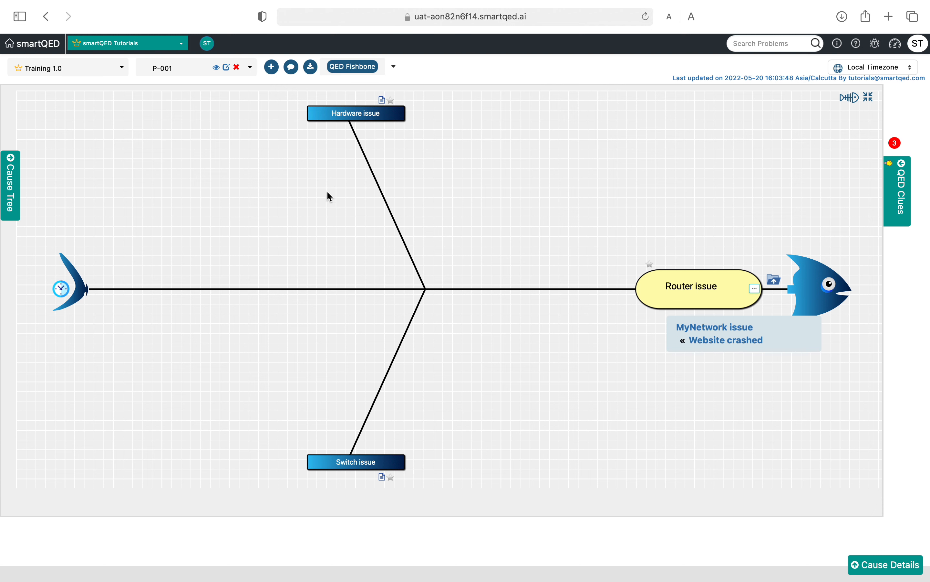
Step: Inspect the status options and other commands available for the Switch issue directly on the fishbone
{"action": "left_click", "coordinate": [318, 463]}
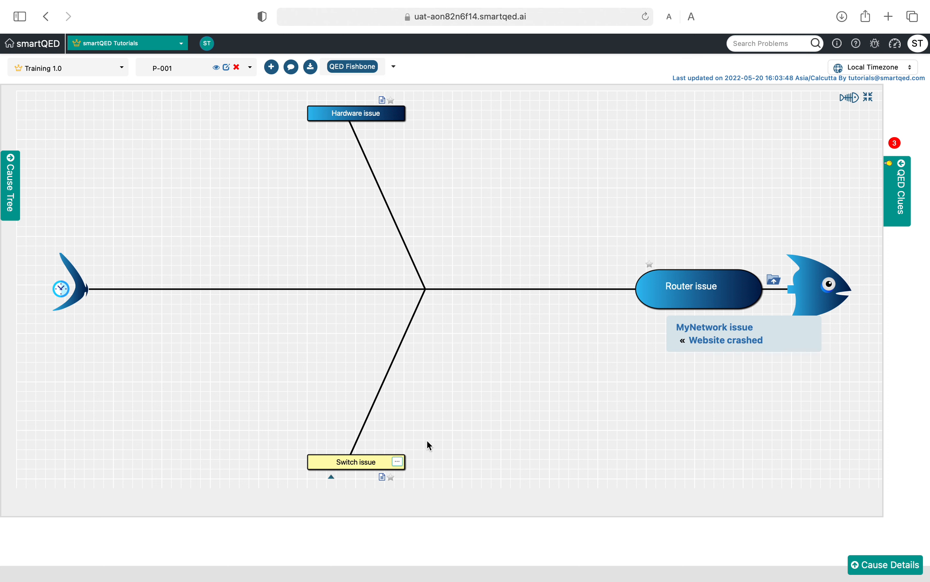
{"action": "left_click", "coordinate": [398, 466]}
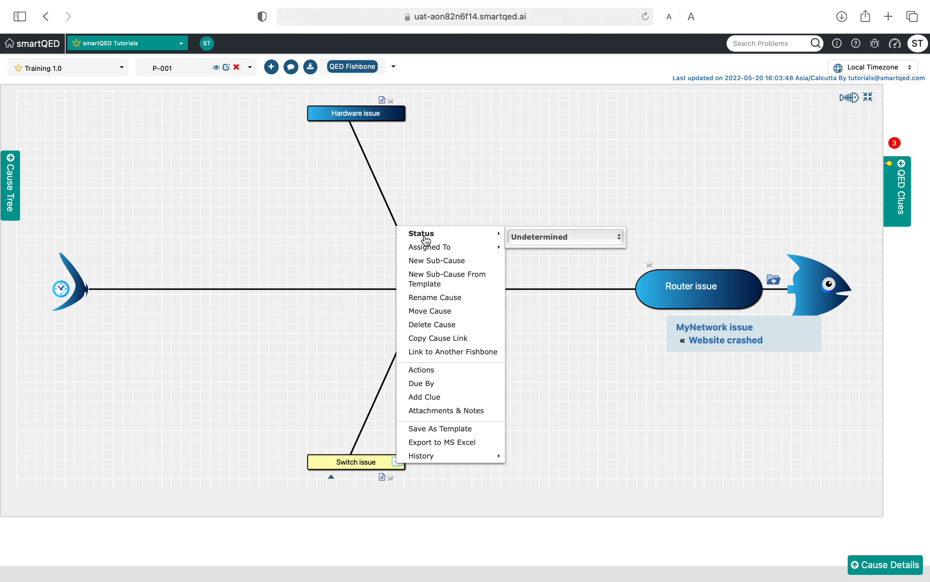
{"action": "left_click", "coordinate": [555, 238]}
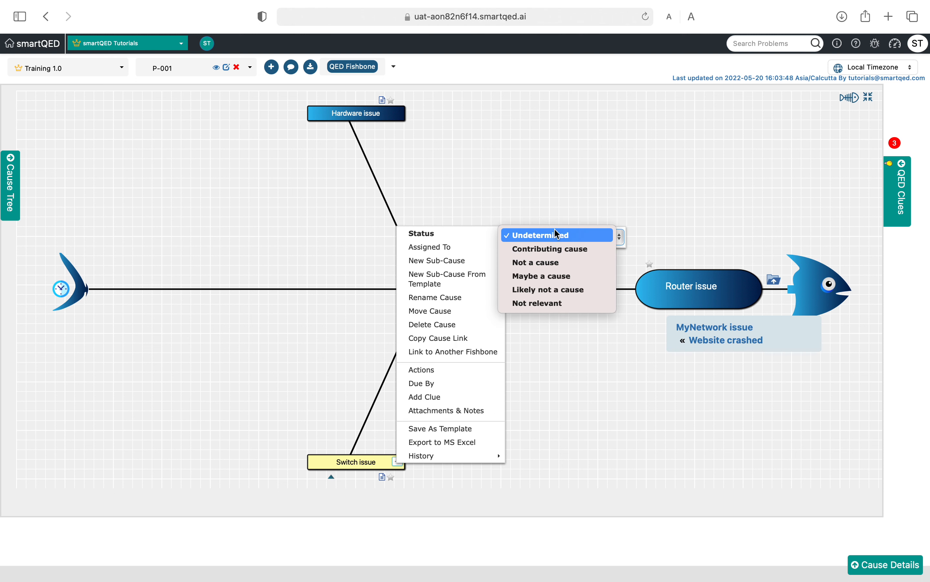
{"action": "left_click", "coordinate": [554, 170]}
{"action": "left_click", "coordinate": [319, 430]}
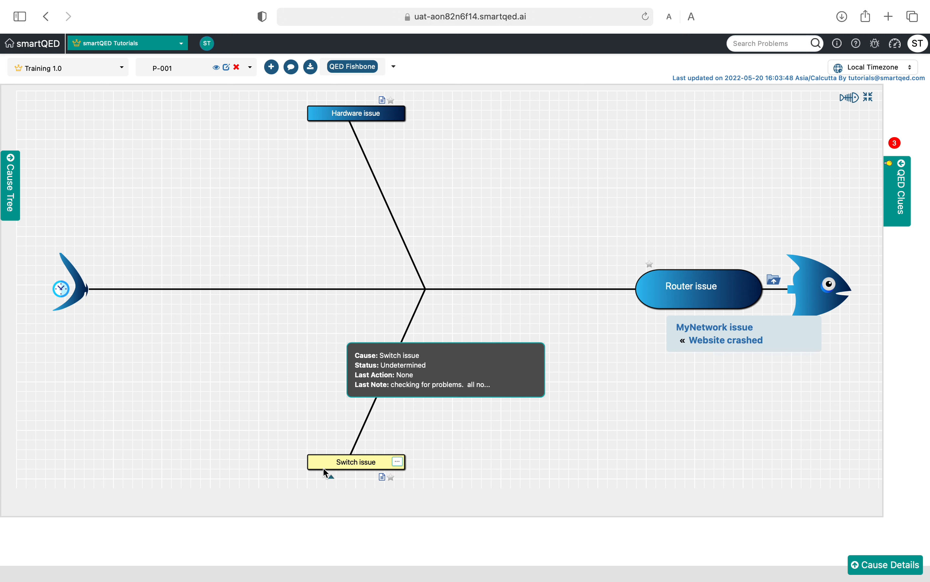
{"action": "right_click", "coordinate": [322, 464]}
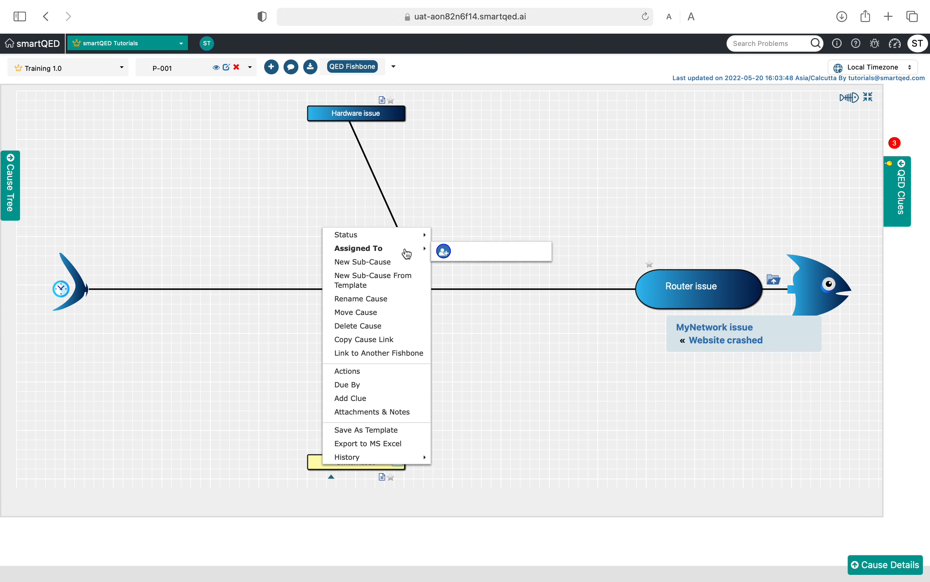
{"action": "left_click", "coordinate": [238, 368]}
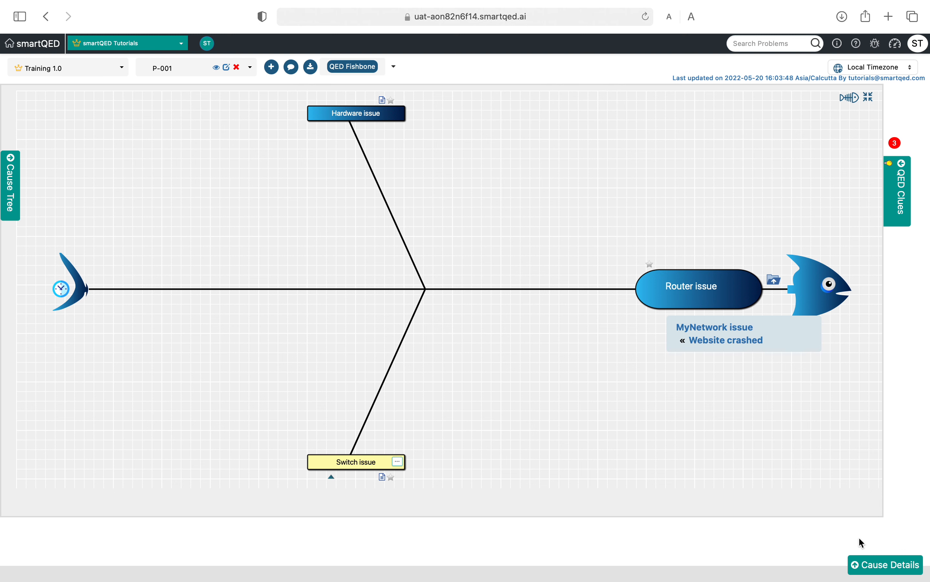
Step: Show the Switch issue's cause details, view the status choices there, and hide the details again
{"action": "left_click", "coordinate": [881, 573]}
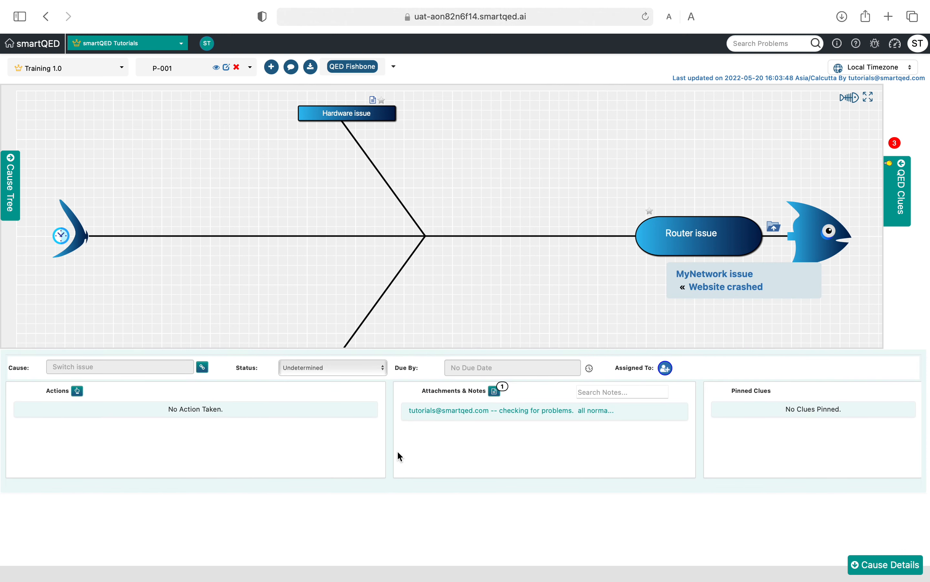
{"action": "left_click", "coordinate": [384, 373]}
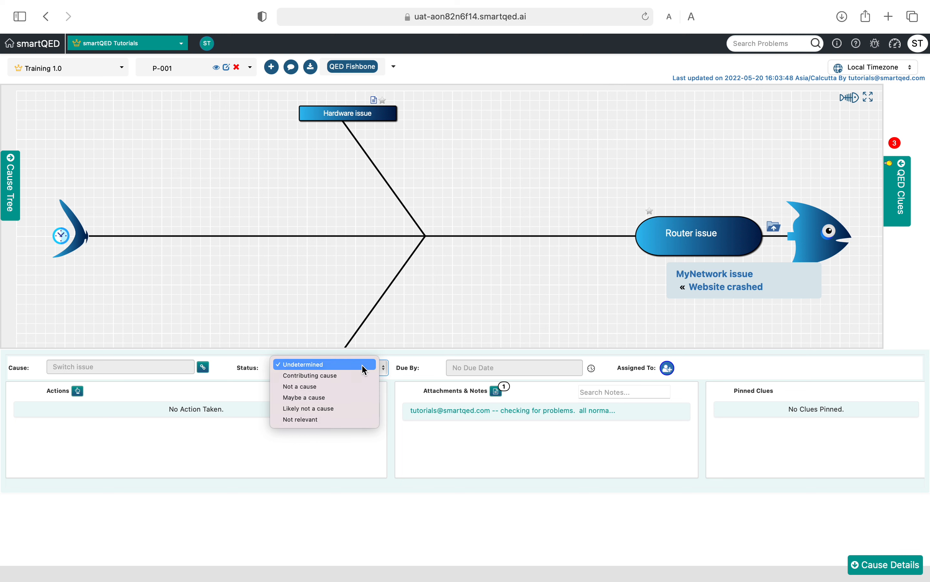
{"action": "left_click", "coordinate": [370, 364]}
{"action": "left_click", "coordinate": [888, 564]}
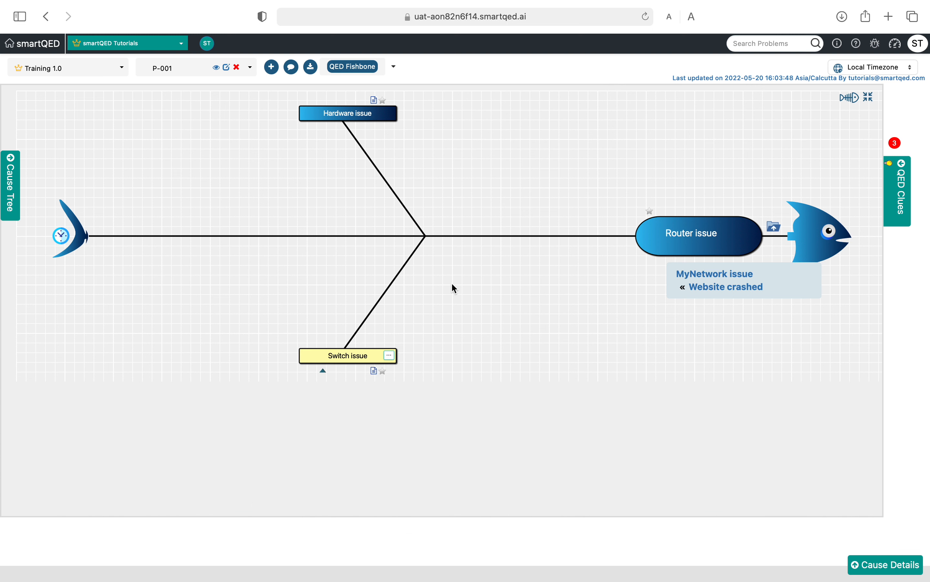
Step: Show the cause tree, locate the Switch issue and the Status tool there, and hide the tree again
{"action": "left_click", "coordinate": [12, 193]}
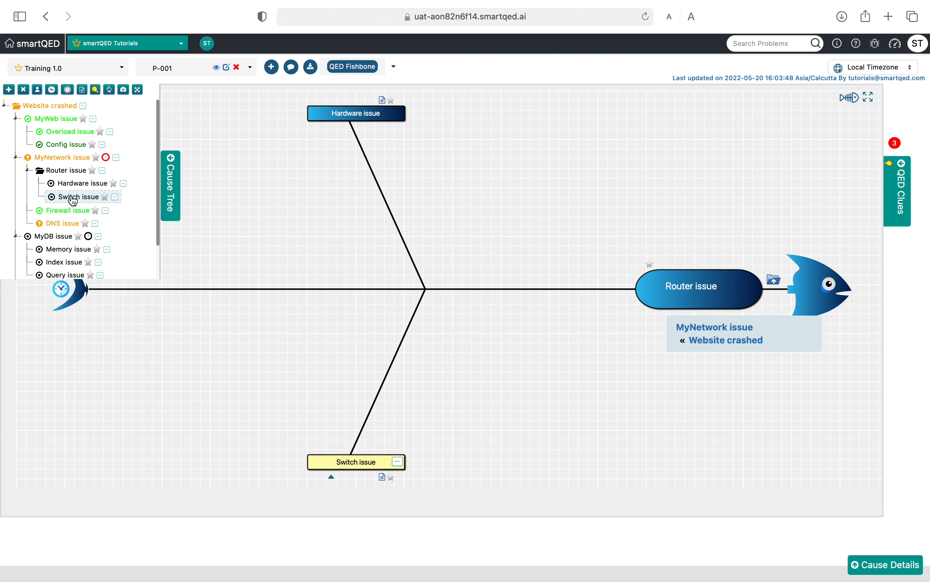
{"action": "mouse_move", "coordinate": [72, 198]}
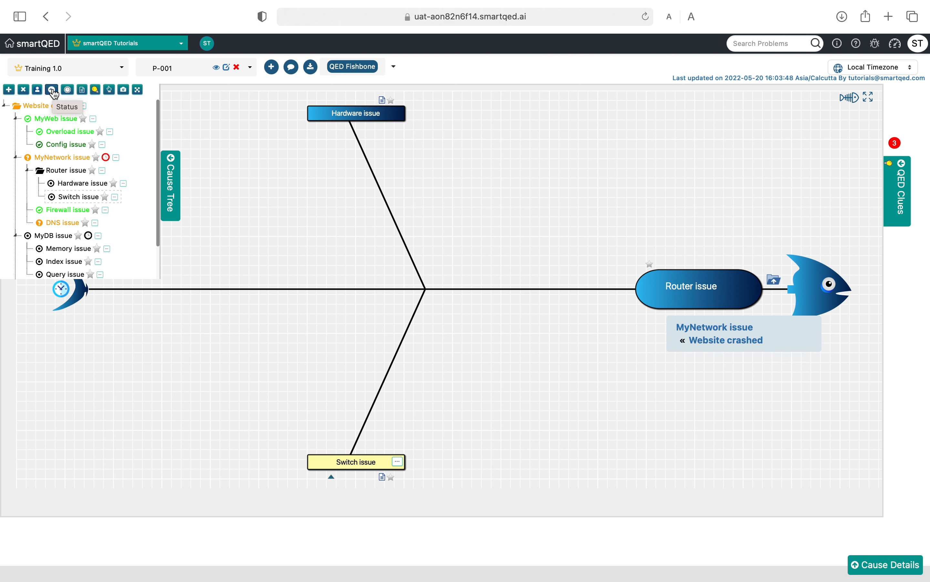
{"action": "left_click", "coordinate": [171, 187]}
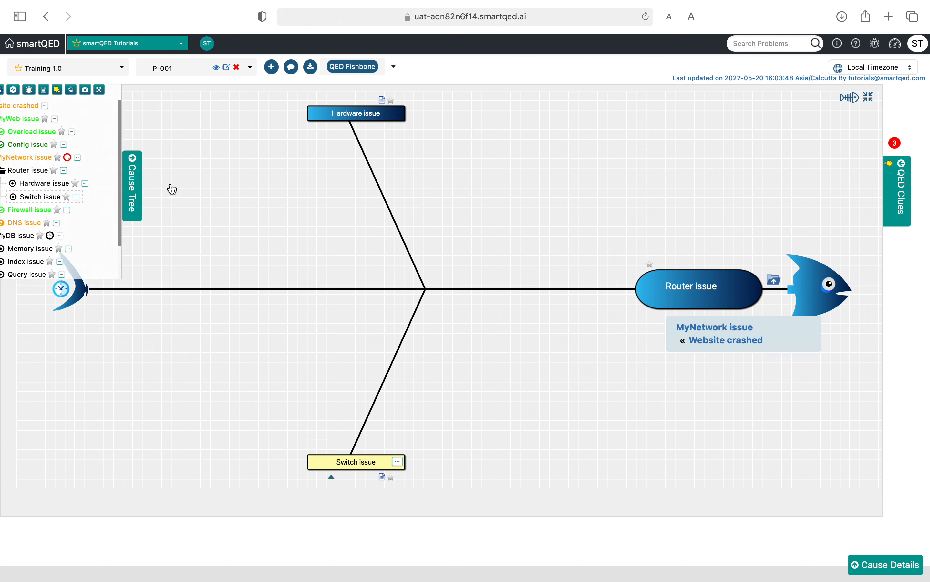
Step: Set the Switch issue's status to Maybe a cause and skip adding a clue as evidence
{"action": "left_click", "coordinate": [398, 461]}
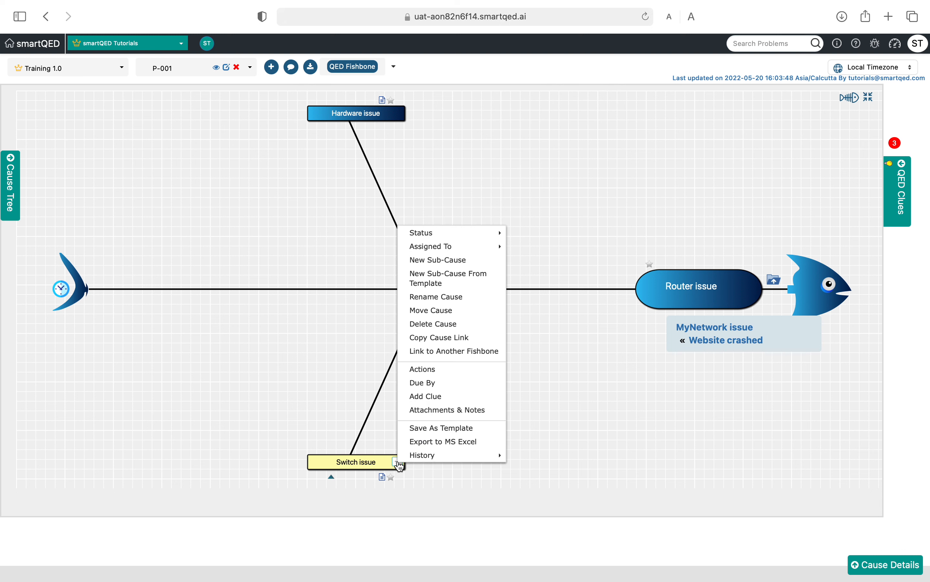
{"action": "mouse_move", "coordinate": [473, 234]}
{"action": "left_click", "coordinate": [526, 235]}
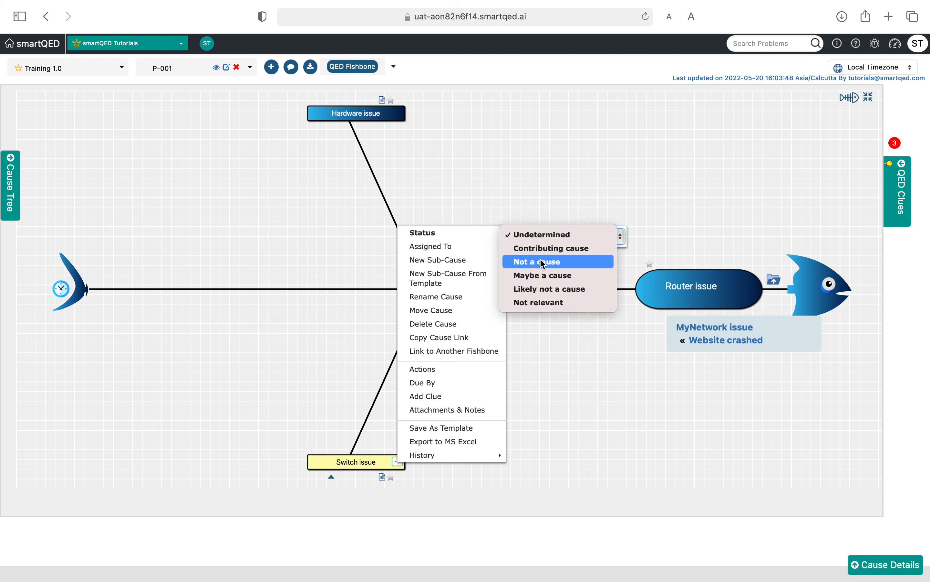
{"action": "left_click", "coordinate": [543, 276]}
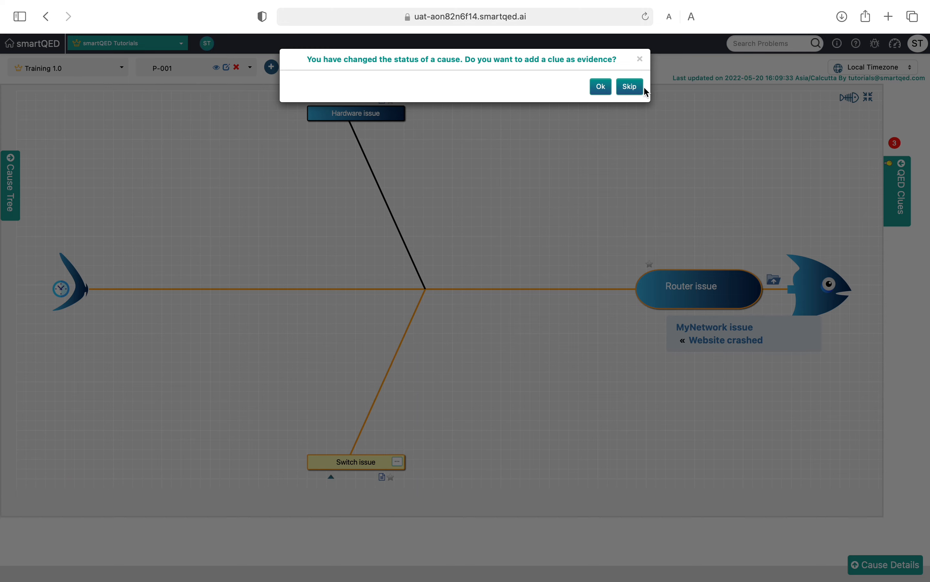
{"action": "left_click", "coordinate": [634, 89]}
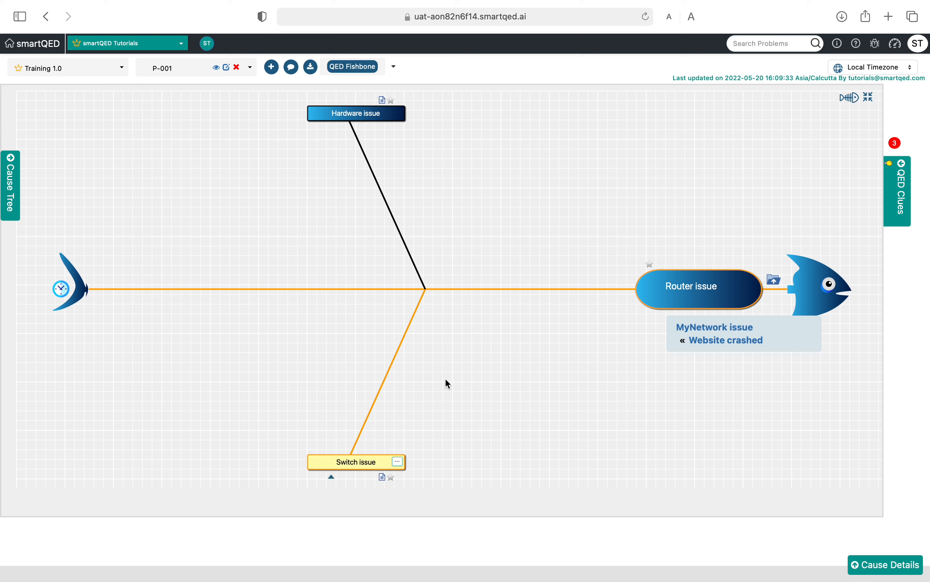
Step: Go back from the Router issue fishbone to its parent cause in the Website crashed fishbone
{"action": "mouse_move", "coordinate": [348, 460]}
{"action": "mouse_move", "coordinate": [678, 287]}
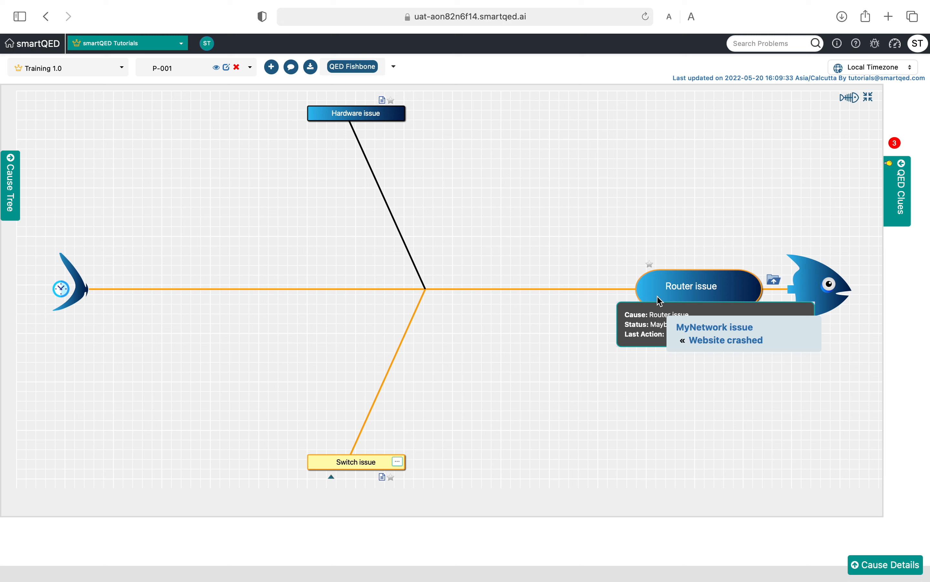
{"action": "left_click", "coordinate": [775, 280]}
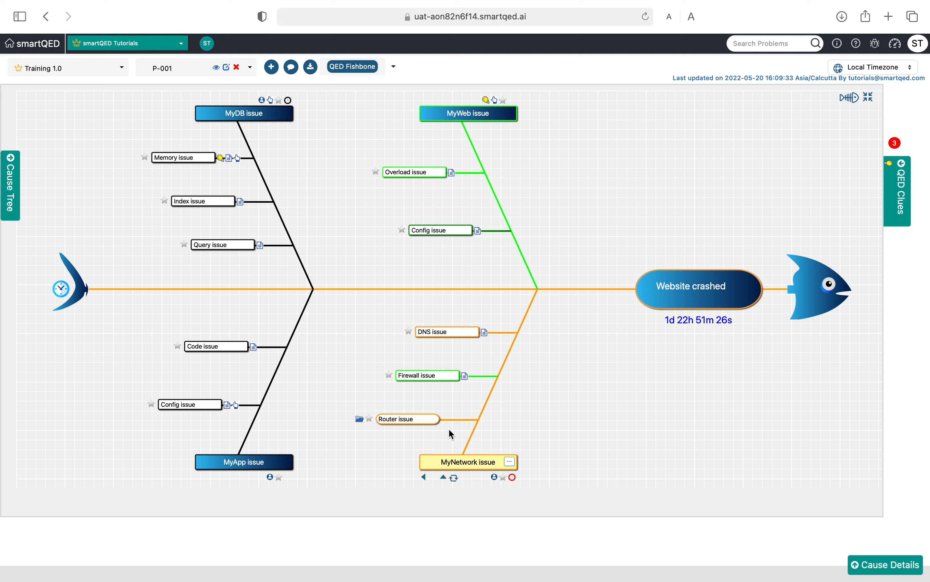
Step: Set the status of the Overload issue under MyWeb issue to Not a cause and skip adding a clue
{"action": "mouse_move", "coordinate": [437, 422]}
{"action": "mouse_move", "coordinate": [431, 172]}
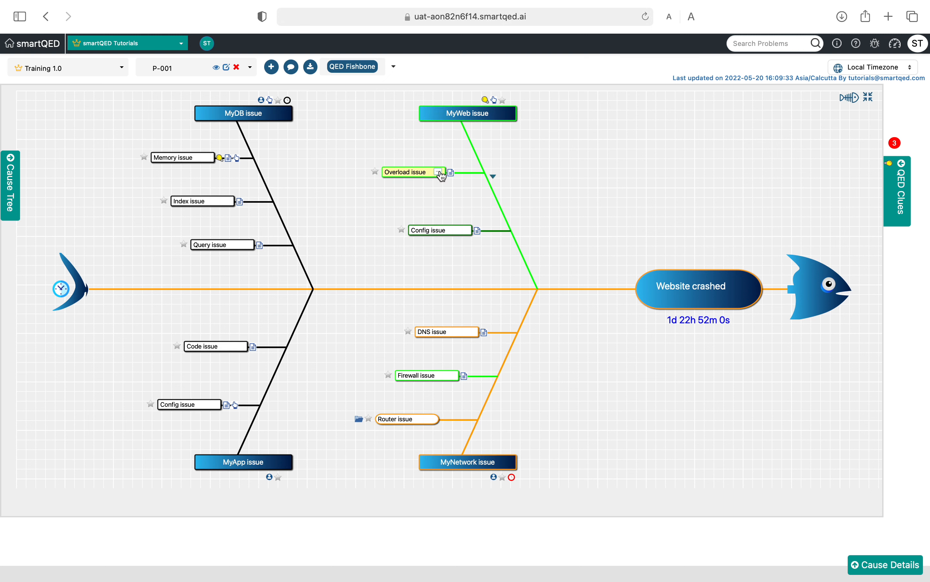
{"action": "left_click", "coordinate": [439, 172]}
{"action": "mouse_move", "coordinate": [477, 179]}
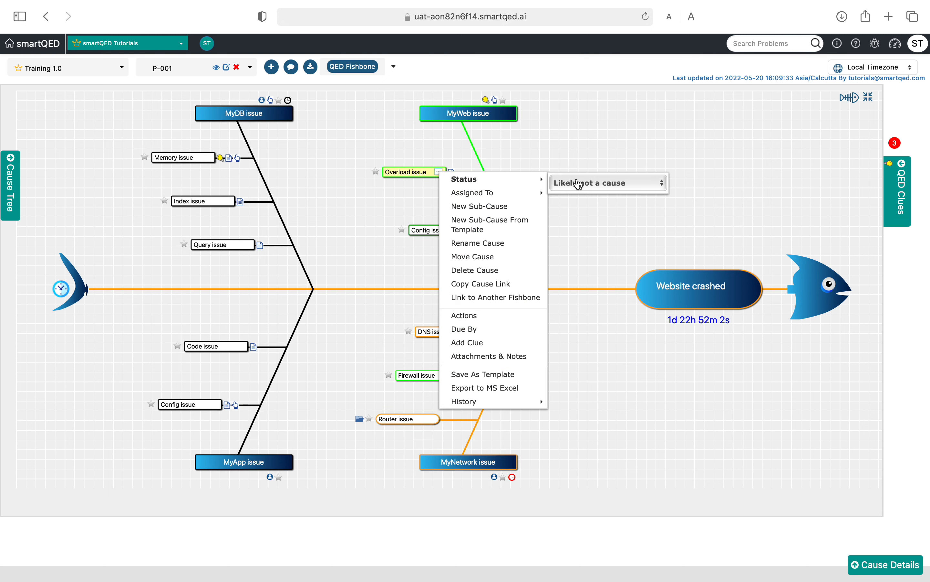
{"action": "left_click", "coordinate": [610, 183]}
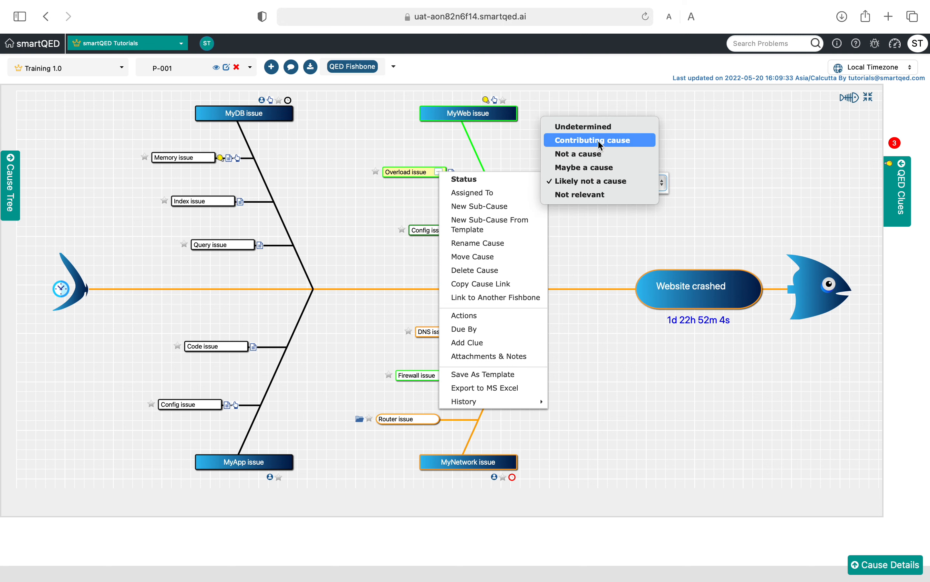
{"action": "left_click", "coordinate": [591, 155]}
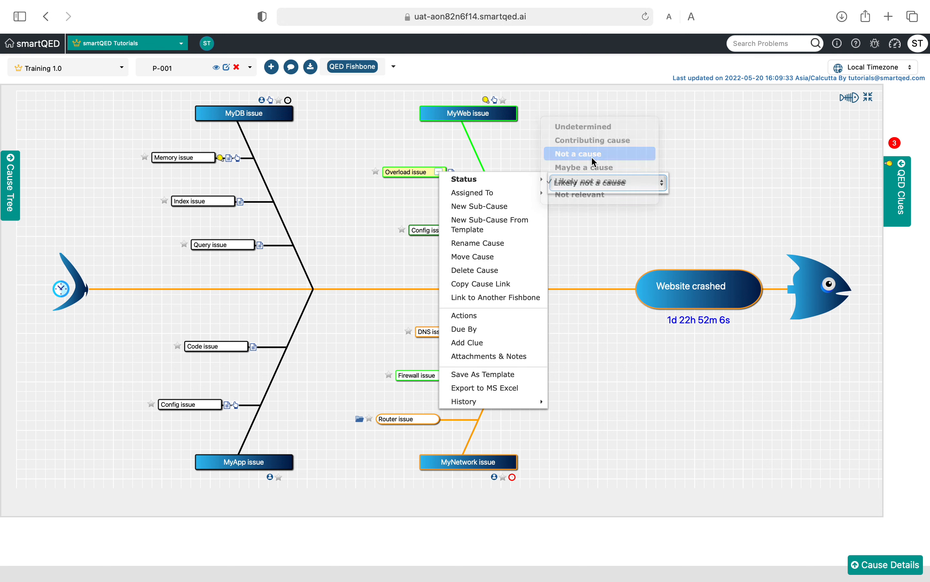
{"action": "left_click", "coordinate": [632, 88]}
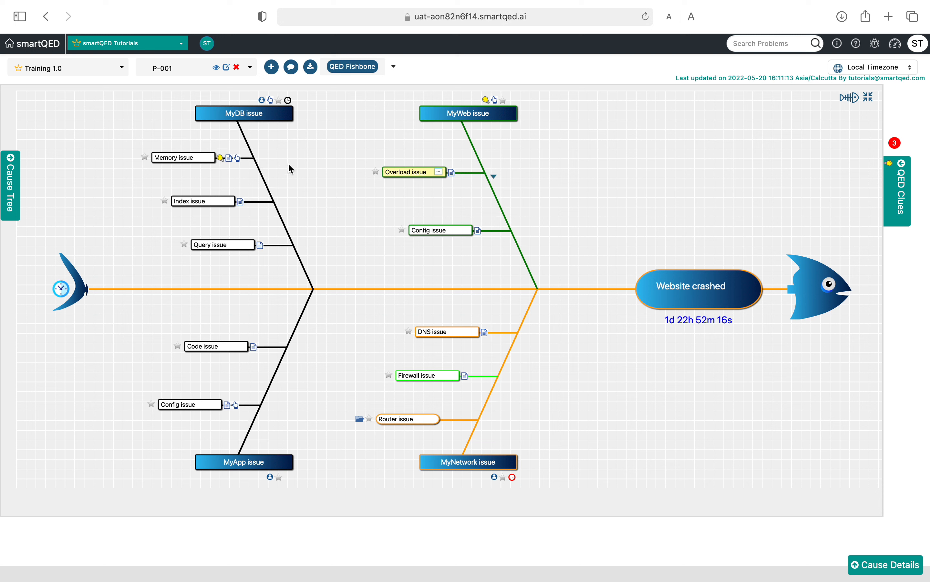
Step: Mark the Memory issue under MyDB issue as a Contributing cause and skip adding a clue
{"action": "left_click", "coordinate": [199, 158]}
{"action": "left_click", "coordinate": [207, 158]}
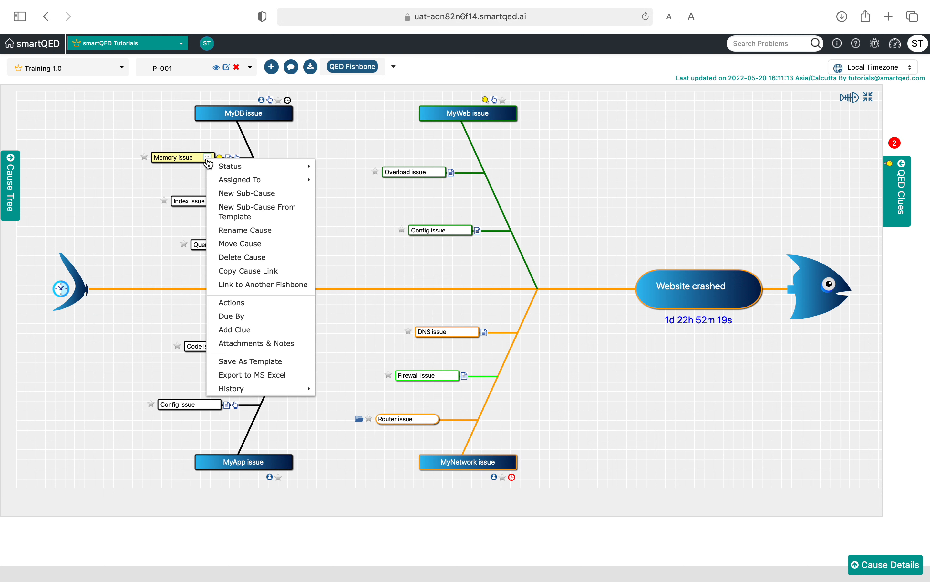
{"action": "mouse_move", "coordinate": [236, 166]}
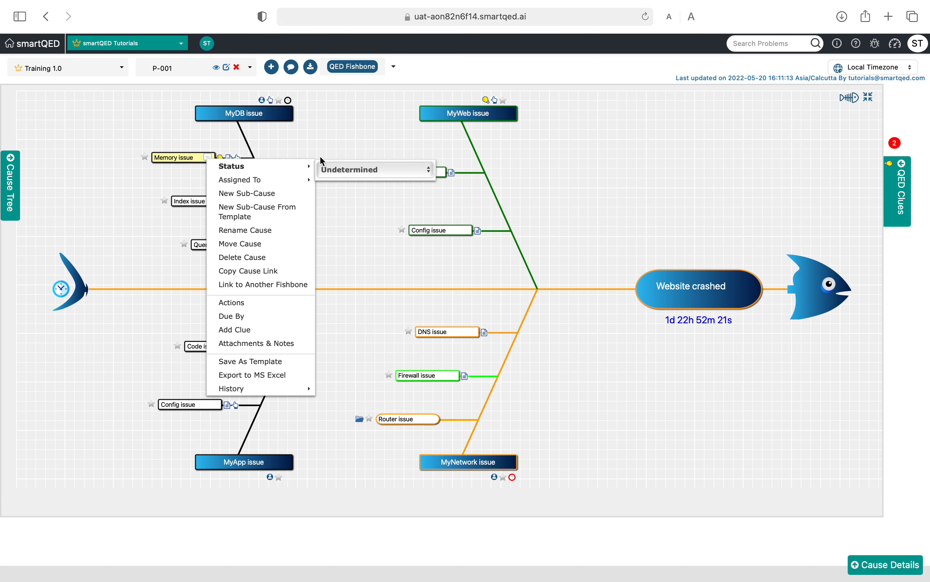
{"action": "left_click", "coordinate": [340, 172]}
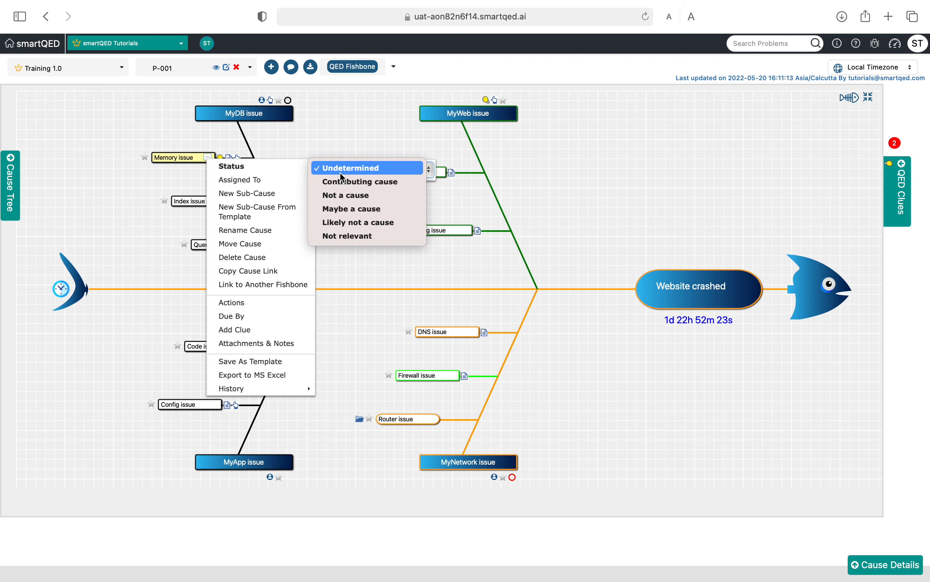
{"action": "left_click", "coordinate": [342, 182]}
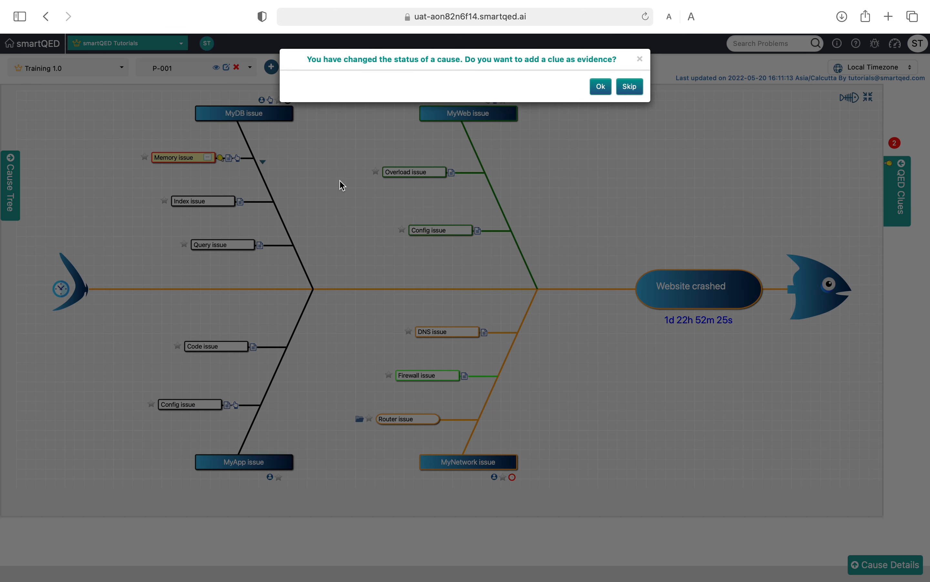
{"action": "left_click", "coordinate": [633, 87]}
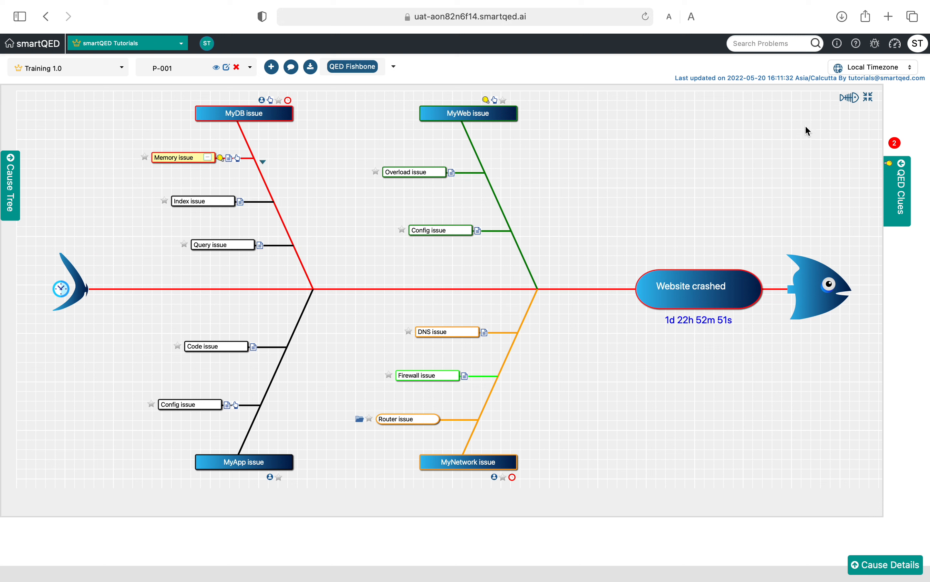
Step: Mark the Website crashed cause analysis as completed and lock it with a QED stamp
{"action": "left_click", "coordinate": [851, 98]}
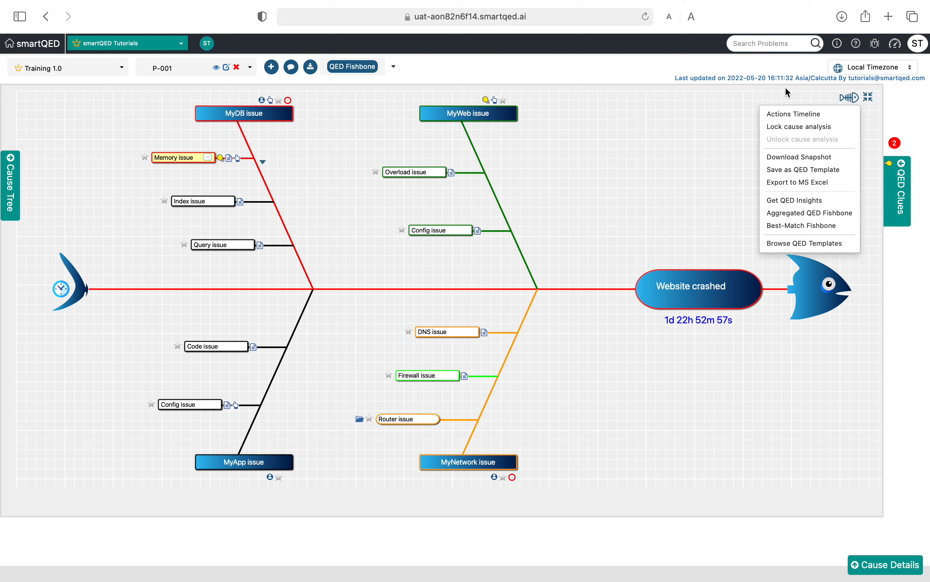
{"action": "left_click", "coordinate": [712, 130]}
{"action": "left_click", "coordinate": [849, 97]}
{"action": "left_click", "coordinate": [807, 127]}
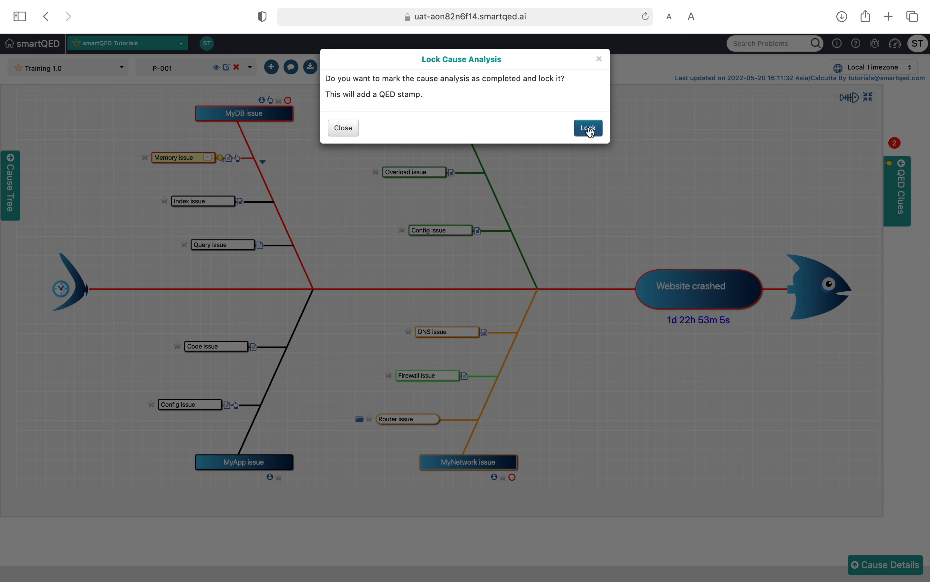
{"action": "left_click", "coordinate": [589, 129]}
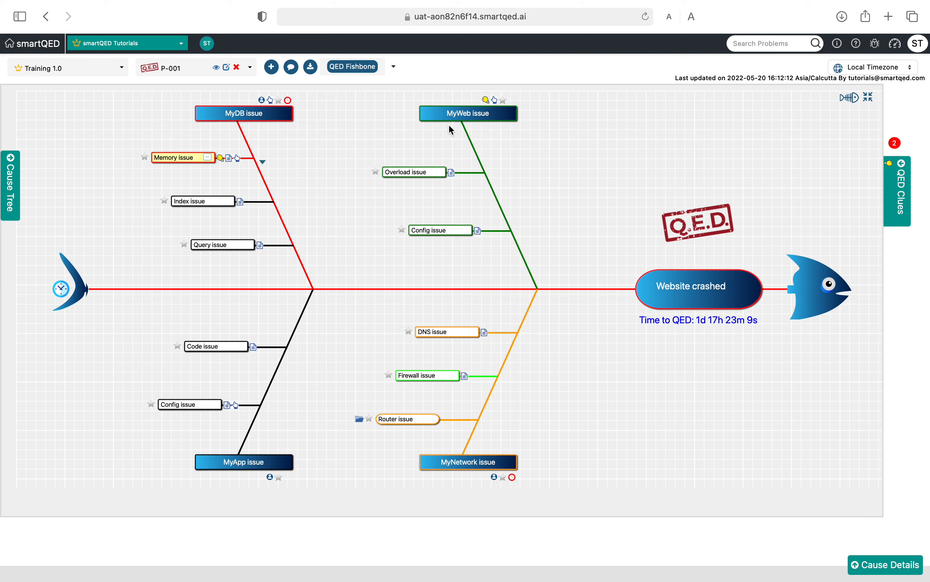
Step: Try to set the MyWeb issue's status to Contributing cause in the locked analysis, and decline to unlock it
{"action": "mouse_move", "coordinate": [435, 115]}
{"action": "left_click", "coordinate": [435, 115]}
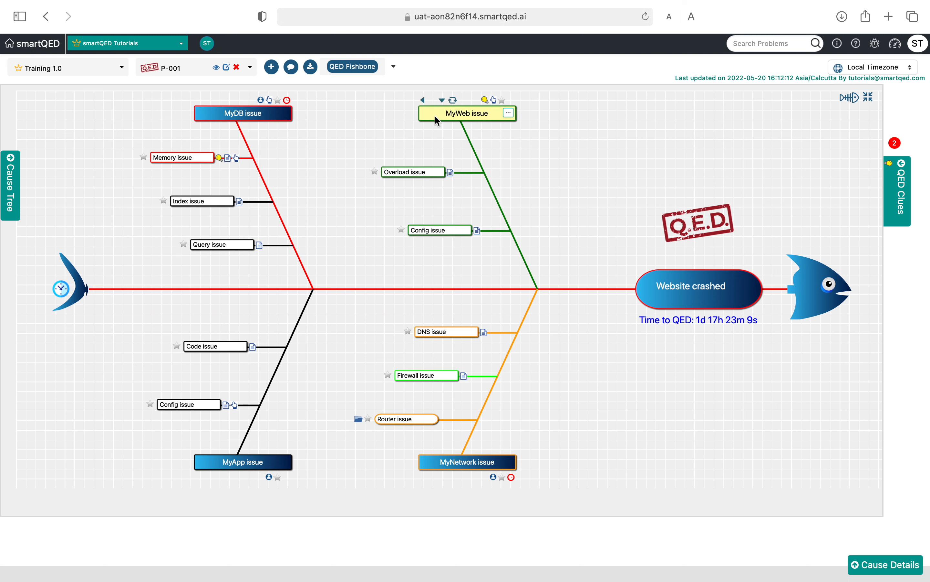
{"action": "left_click", "coordinate": [510, 112]}
{"action": "mouse_move", "coordinate": [536, 126]}
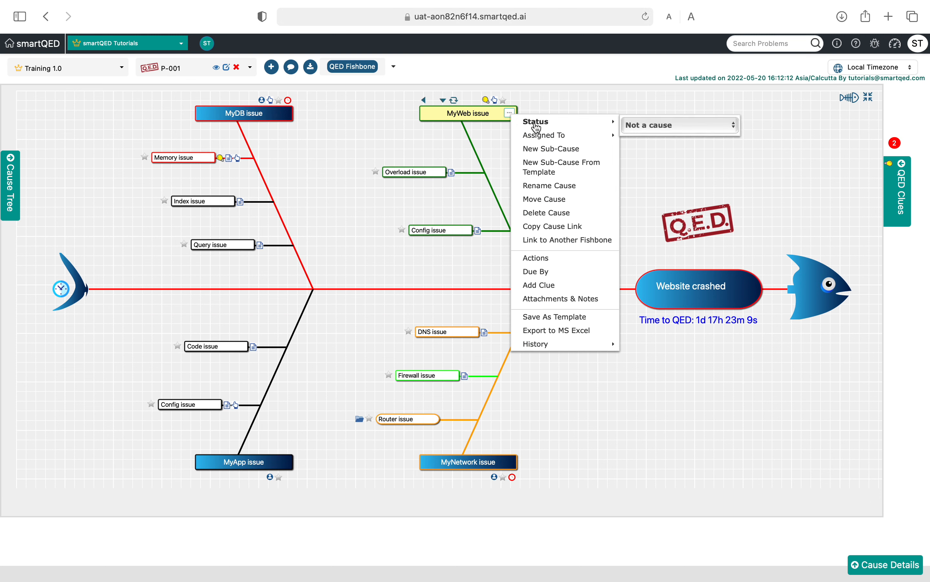
{"action": "left_click", "coordinate": [642, 125]}
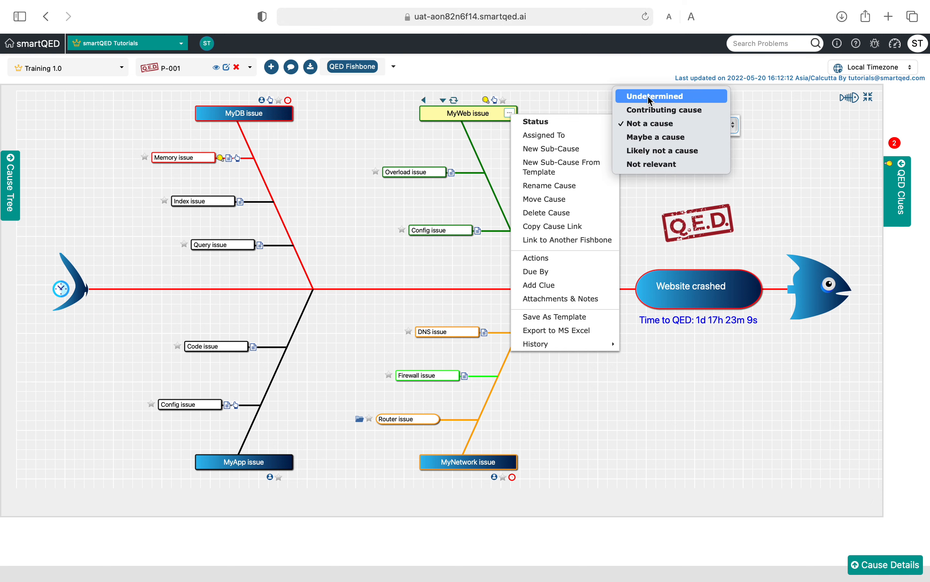
{"action": "left_click", "coordinate": [648, 110]}
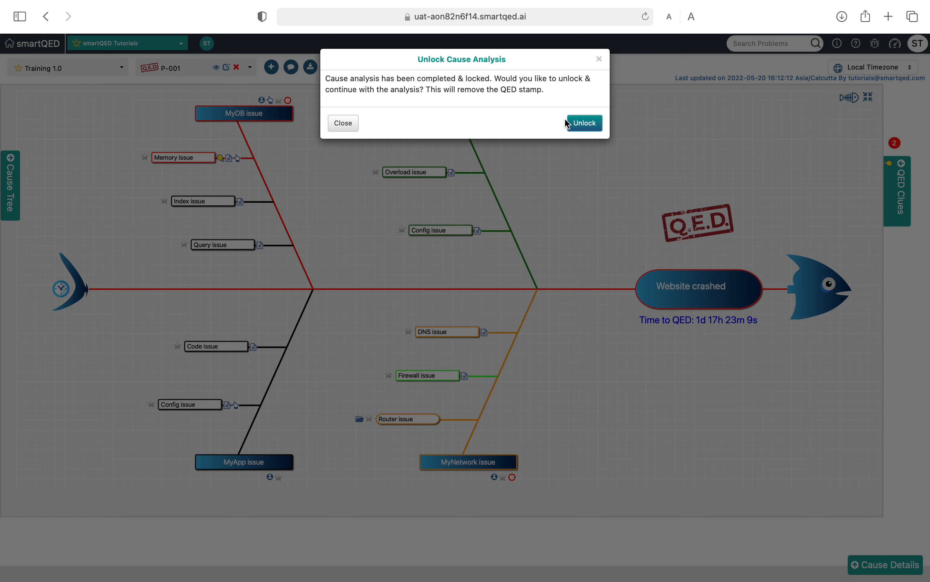
{"action": "left_click", "coordinate": [343, 123]}
Step: Unlock the Website crashed cause analysis and confirm removing its QED stamp
{"action": "mouse_move", "coordinate": [489, 111]}
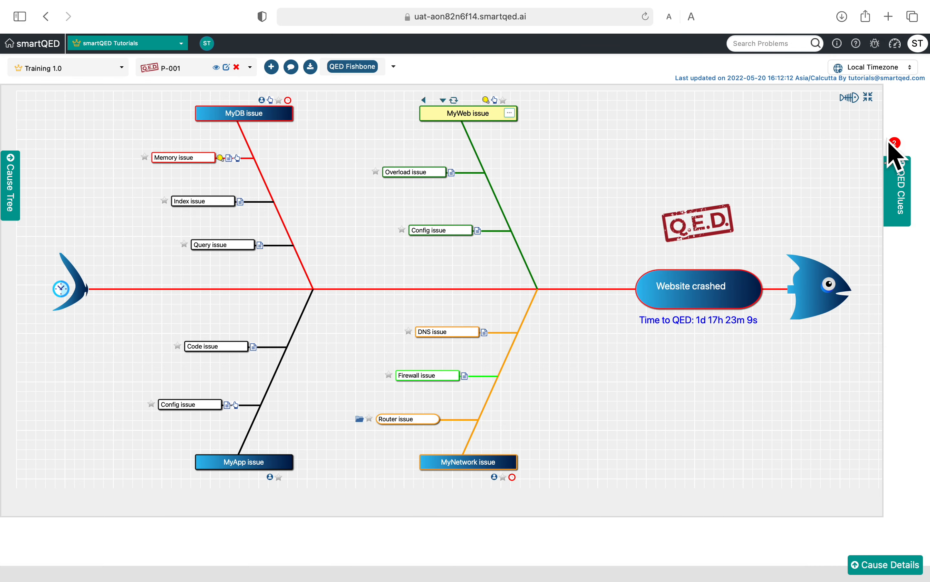
{"action": "left_click", "coordinate": [848, 97]}
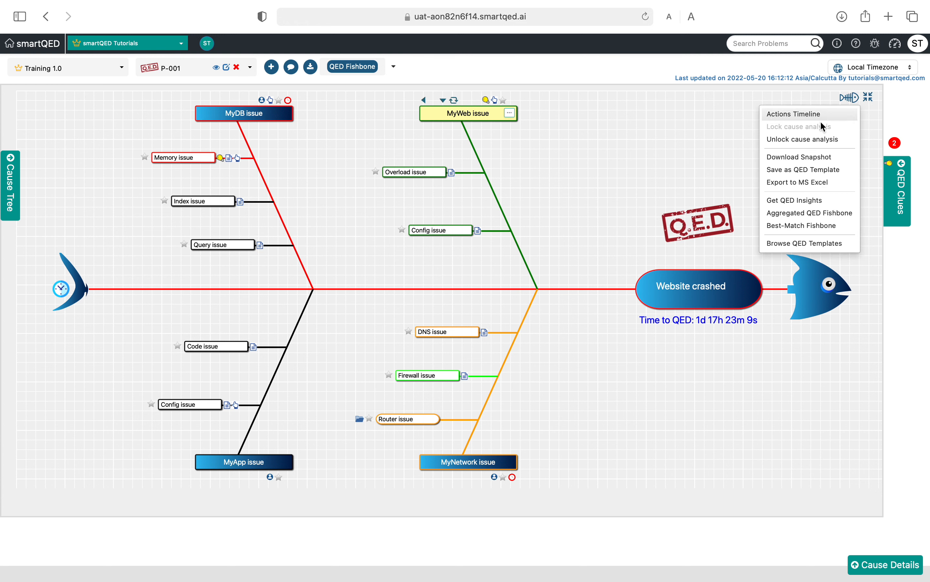
{"action": "left_click", "coordinate": [818, 142]}
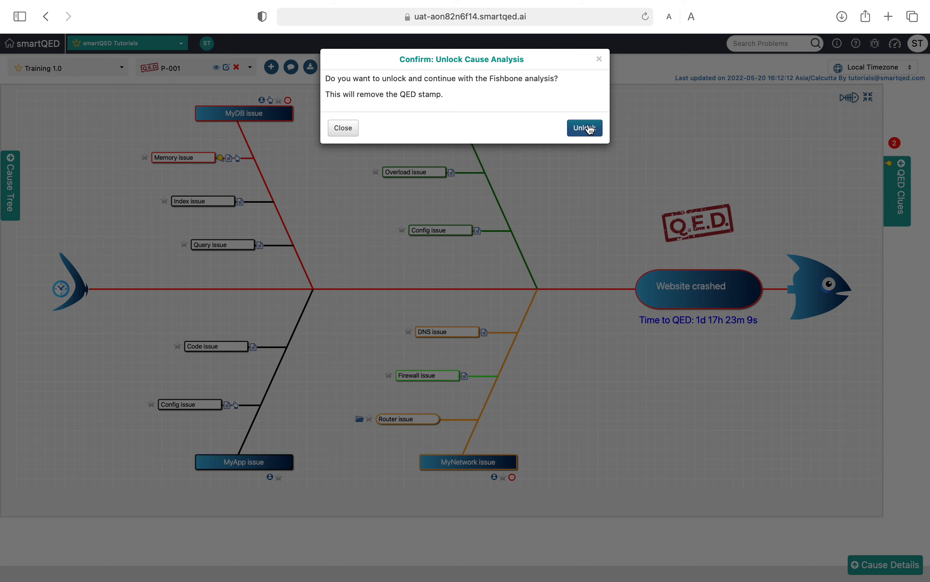
{"action": "left_click", "coordinate": [591, 129]}
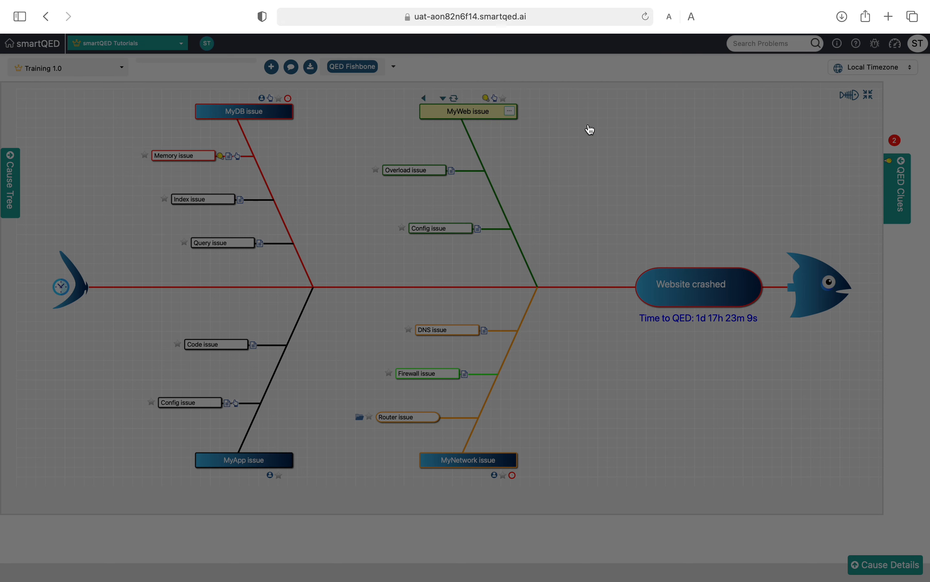